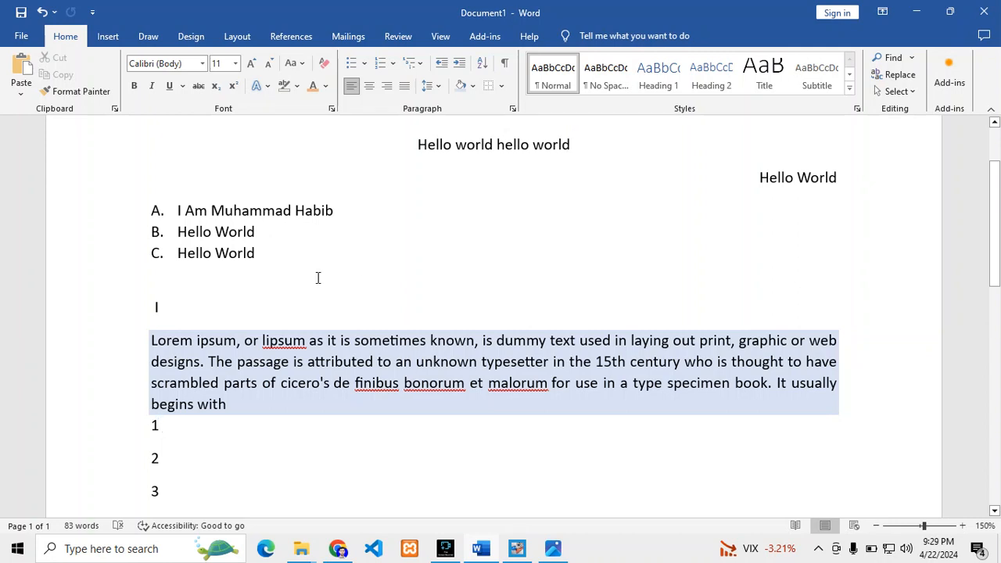
# Try the Heading 1 style on the opening lines, from the centred greeting through the lettered list
pyautogui.scroll(2, 318, 278)
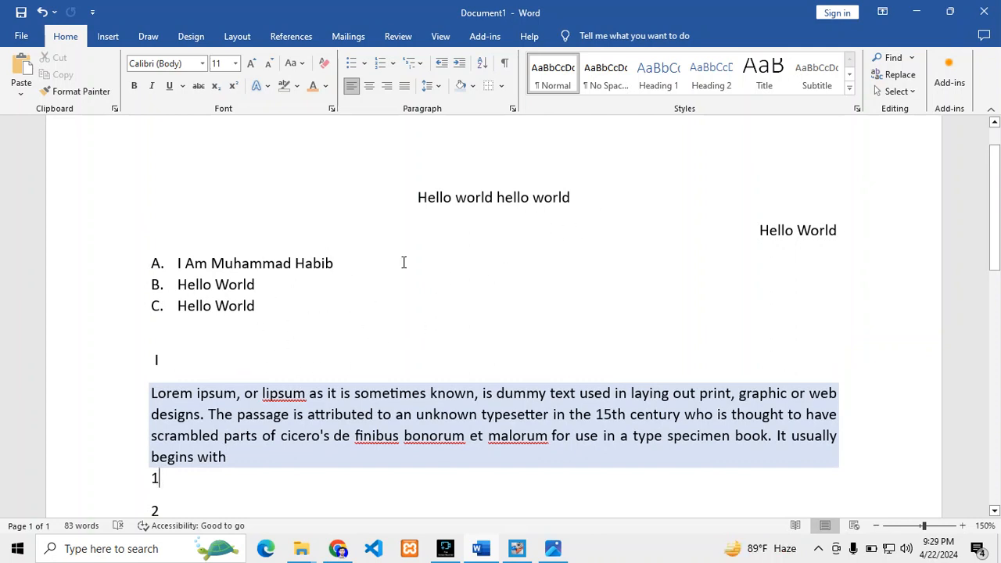
pyautogui.moveTo(259, 317); pyautogui.dragTo(409, 181)
pyautogui.click(554, 77)
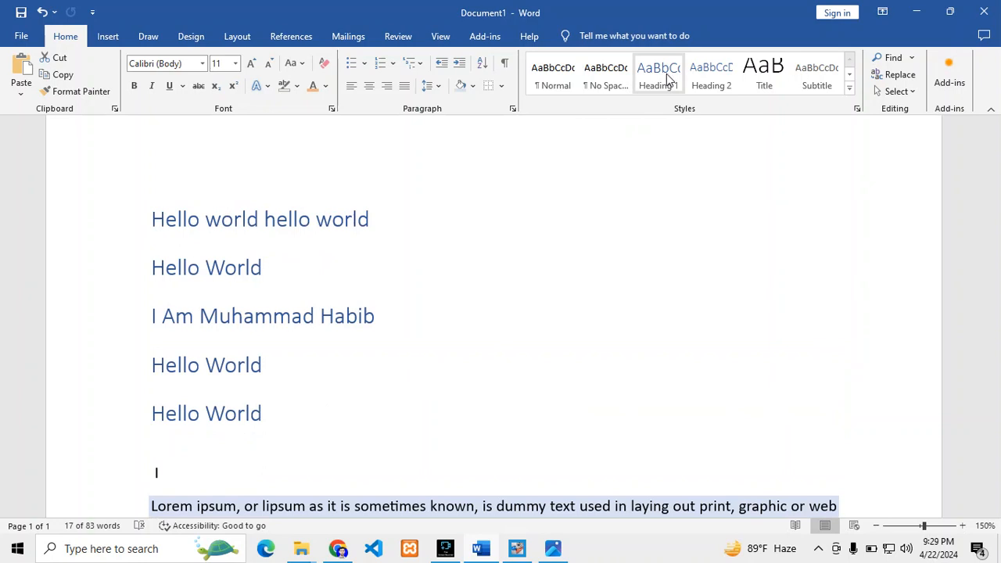
pyautogui.click(666, 73)
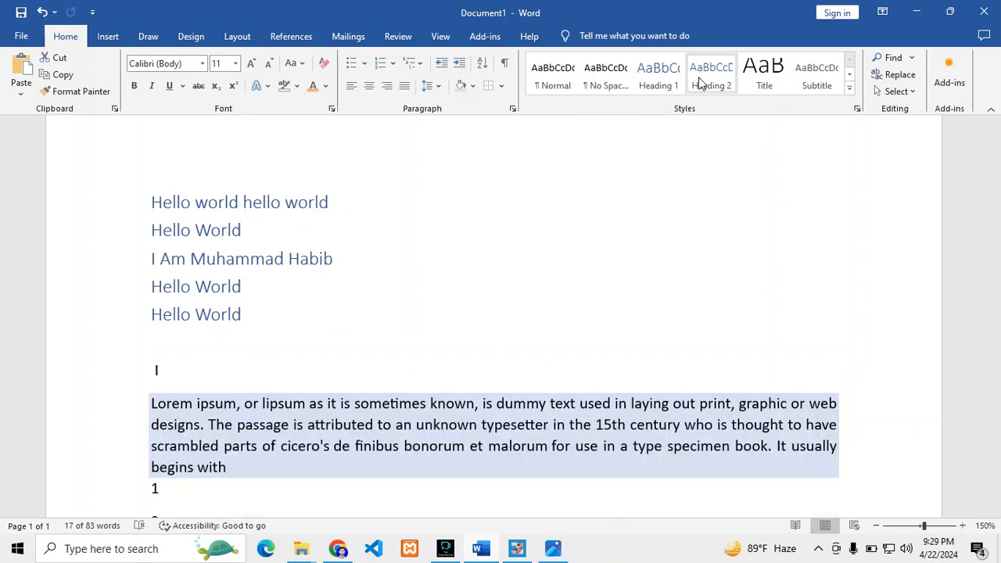
pyautogui.hotkey('ctrl', 'z')
pyautogui.click(318, 361)
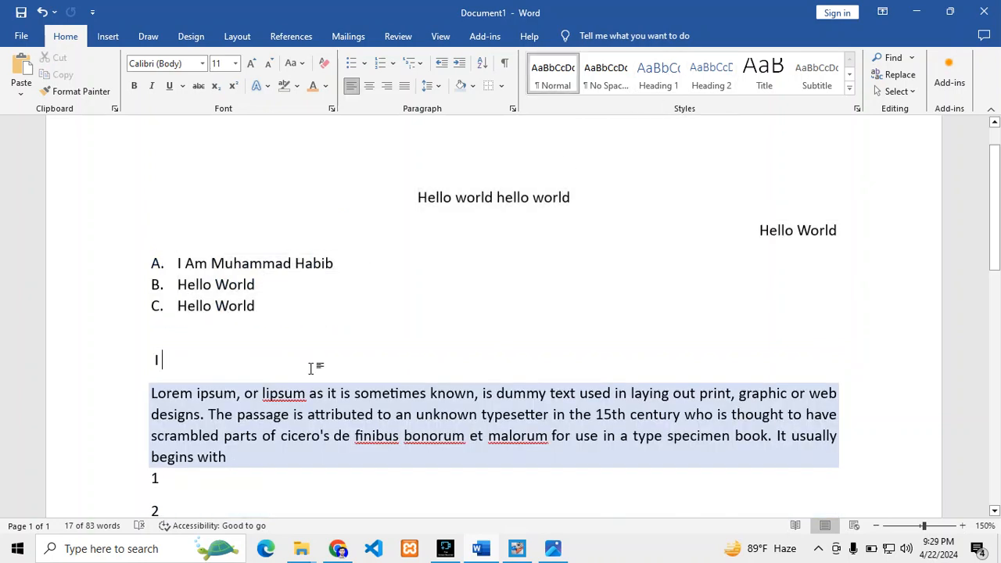
# Remove the shading from the Lorem ipsum paragraph by setting it to No Color
pyautogui.scroll(-3, 281, 392)
pyautogui.moveTo(232, 351); pyautogui.dragTo(125, 275)
pyautogui.click(136, 288)
pyautogui.click(263, 333)
pyautogui.moveTo(232, 355); pyautogui.dragTo(154, 289)
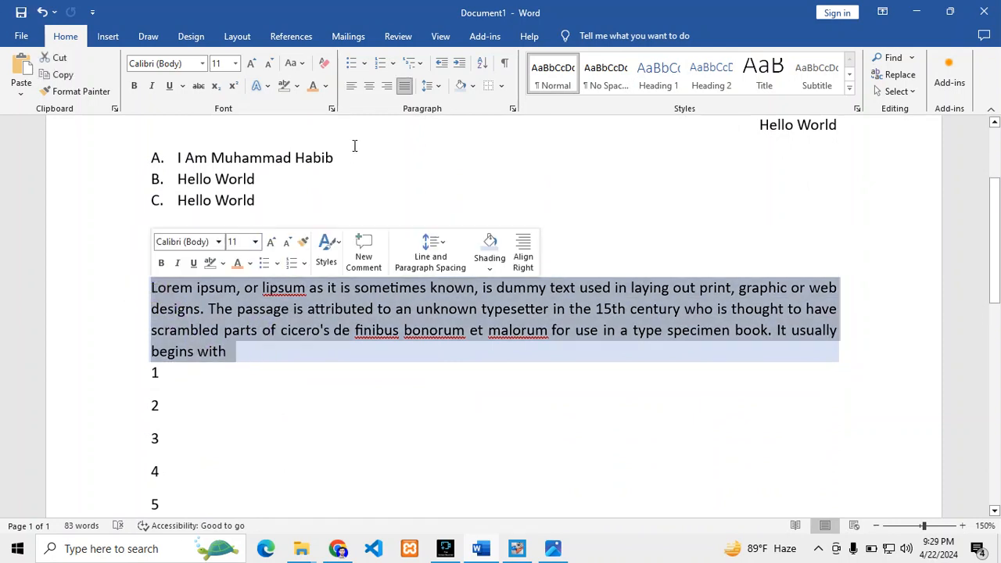
pyautogui.click(473, 88)
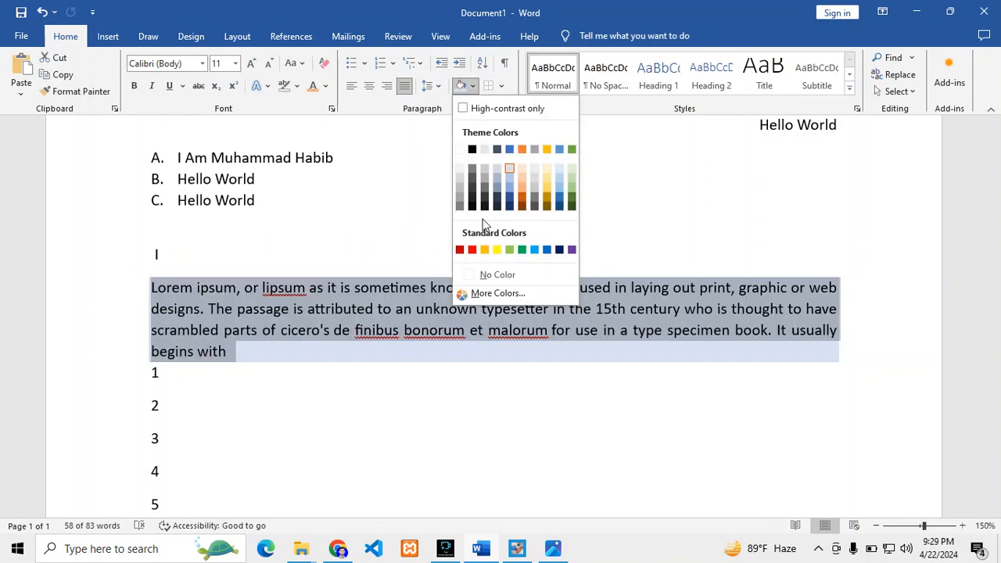
pyautogui.click(482, 273)
pyautogui.click(284, 351)
pyautogui.moveTo(284, 351); pyautogui.dragTo(152, 284)
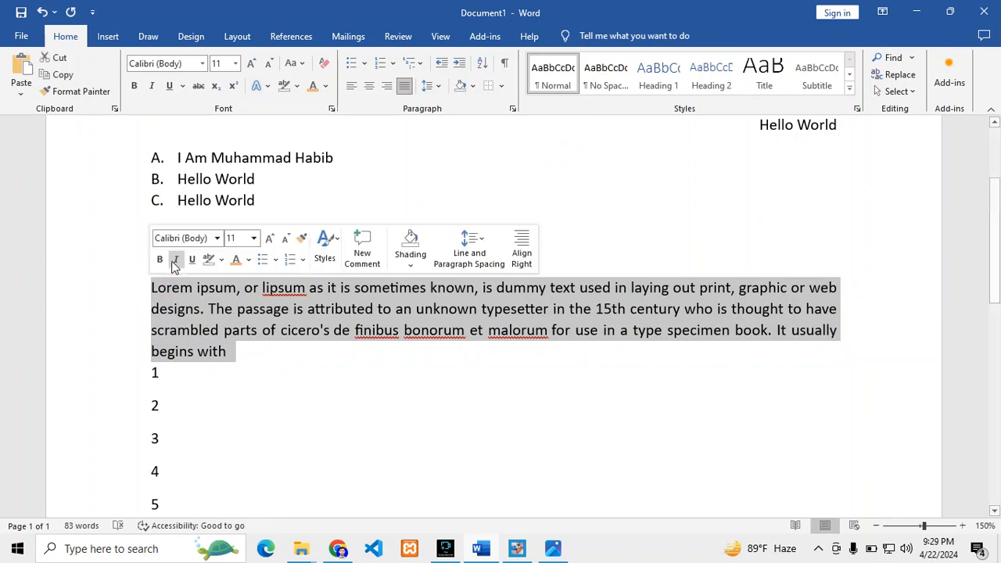
# Delete the stray "I" line between the lettered list and the Lorem ipsum paragraph
pyautogui.click(258, 201)
pyautogui.click(127, 258)
pyautogui.press('BackSpace')
# Apply the Subtitle style to the text from the first lettered list item through the line "1"
pyautogui.scroll(2, 246, 415)
pyautogui.moveTo(247, 450); pyautogui.dragTo(140, 263)
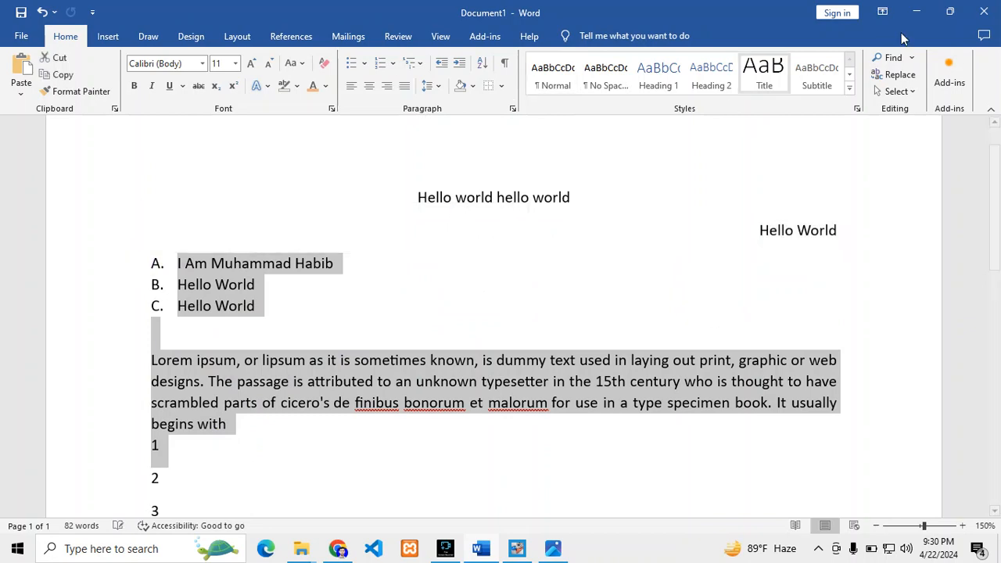
pyautogui.click(656, 77)
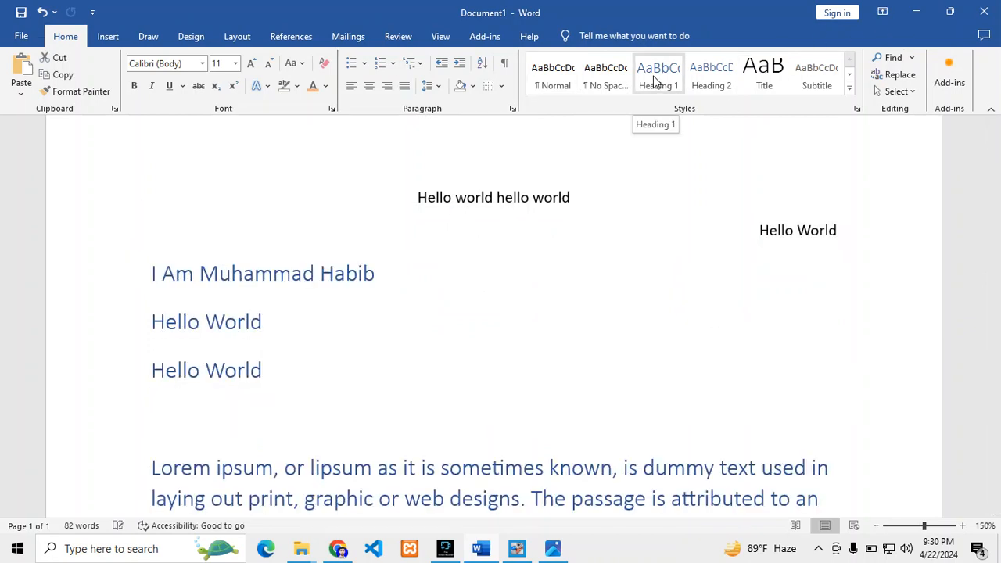
pyautogui.click(799, 75)
pyautogui.scroll(-2, 425, 255)
pyautogui.click(424, 253)
pyautogui.scroll(1, 401, 238)
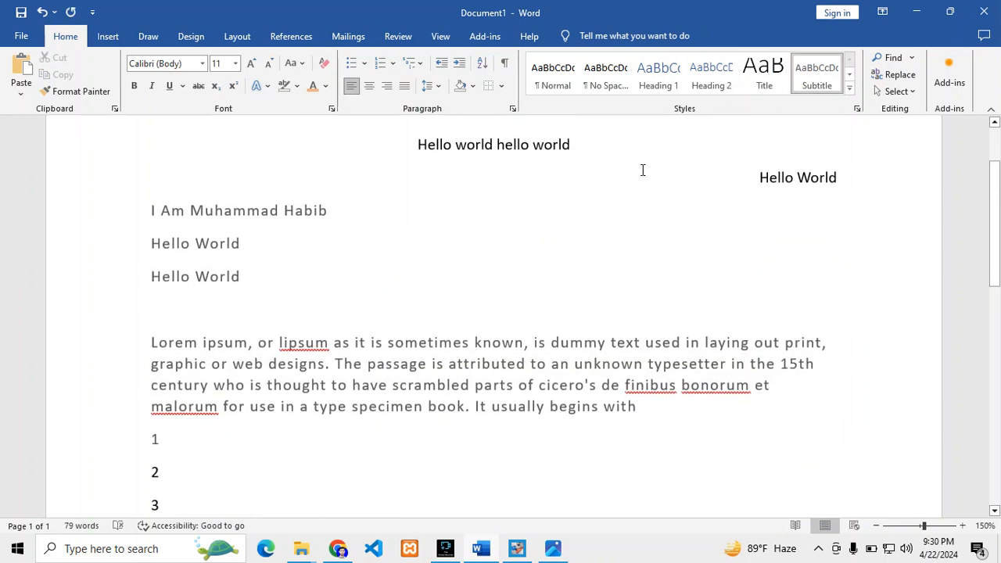
# Examine single words in the Lorem ipsum paragraph, such as "passage", "sometimes", "known" and "dummy", as possible search terms
pyautogui.scroll(-1, 355, 309)
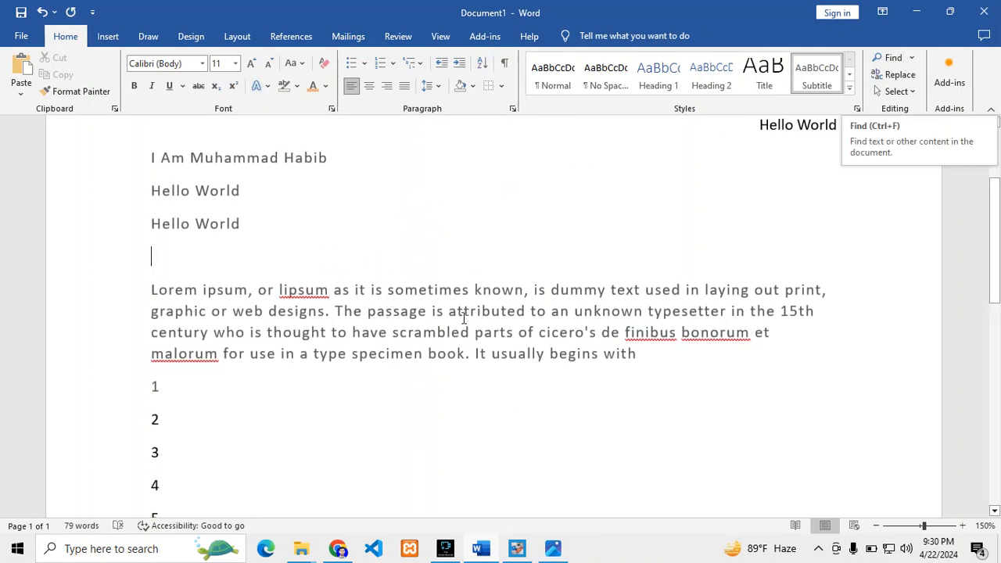
pyautogui.doubleClick(386, 313)
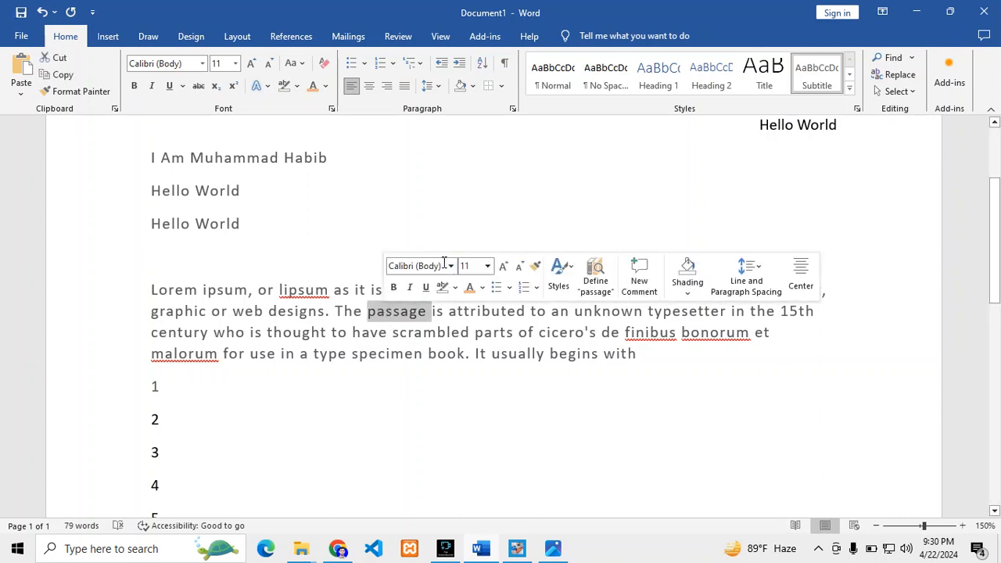
pyautogui.click(447, 231)
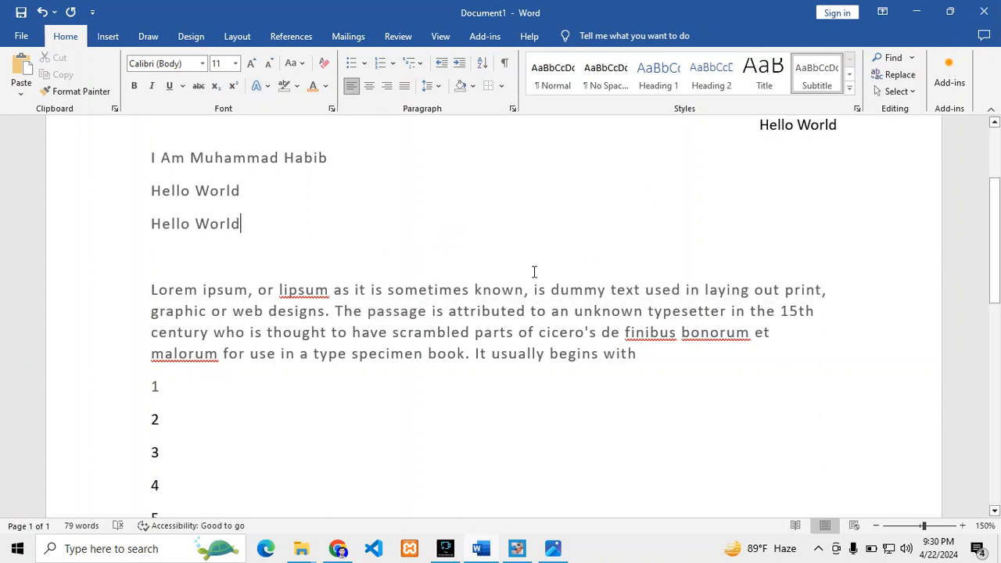
pyautogui.doubleClick(407, 288)
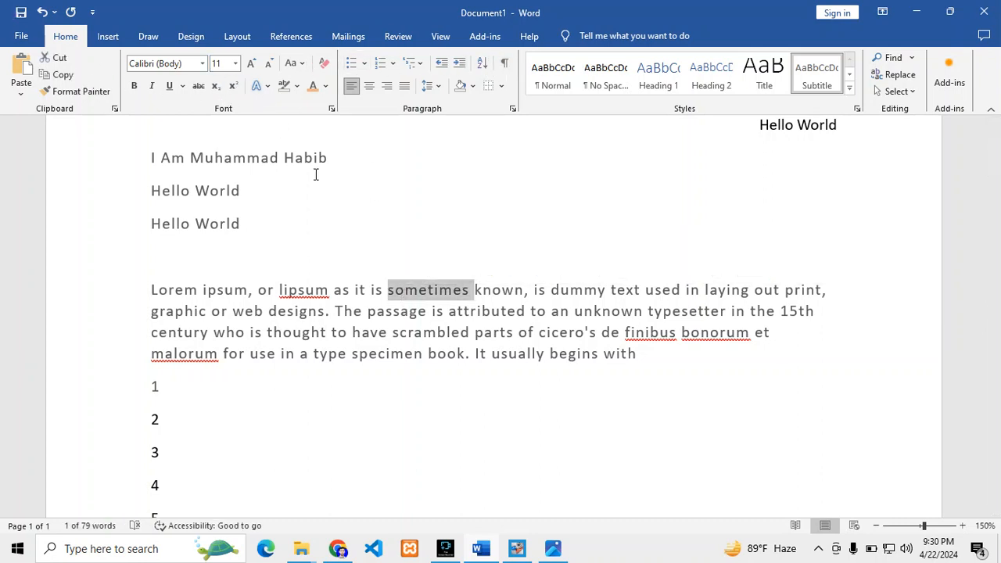
pyautogui.doubleClick(498, 290)
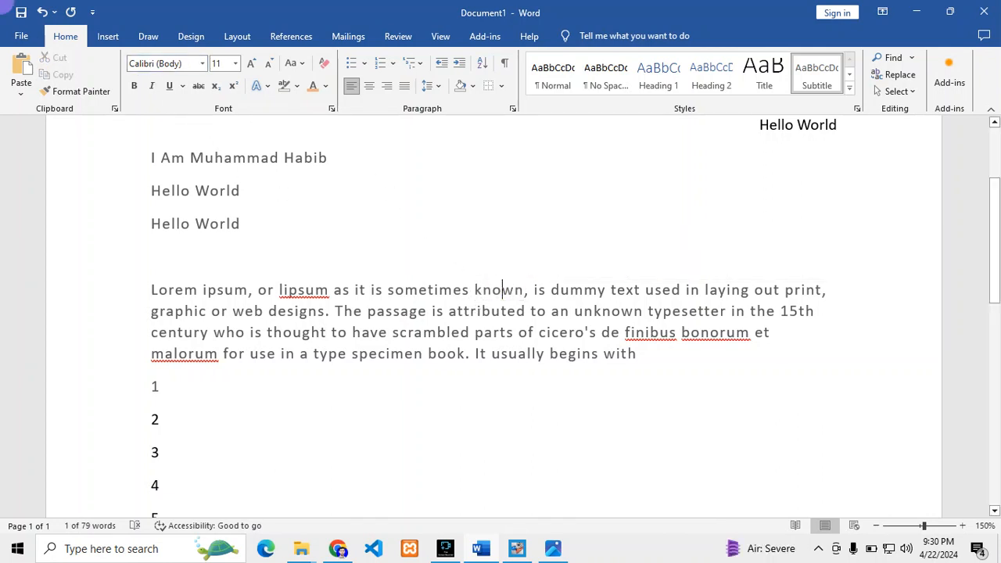
pyautogui.doubleClick(504, 292)
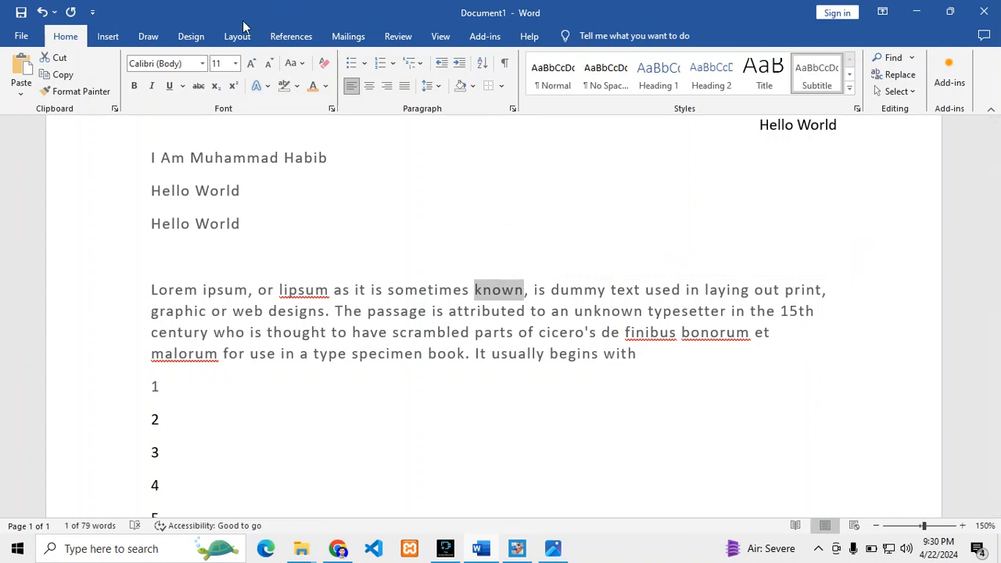
pyautogui.click(565, 293)
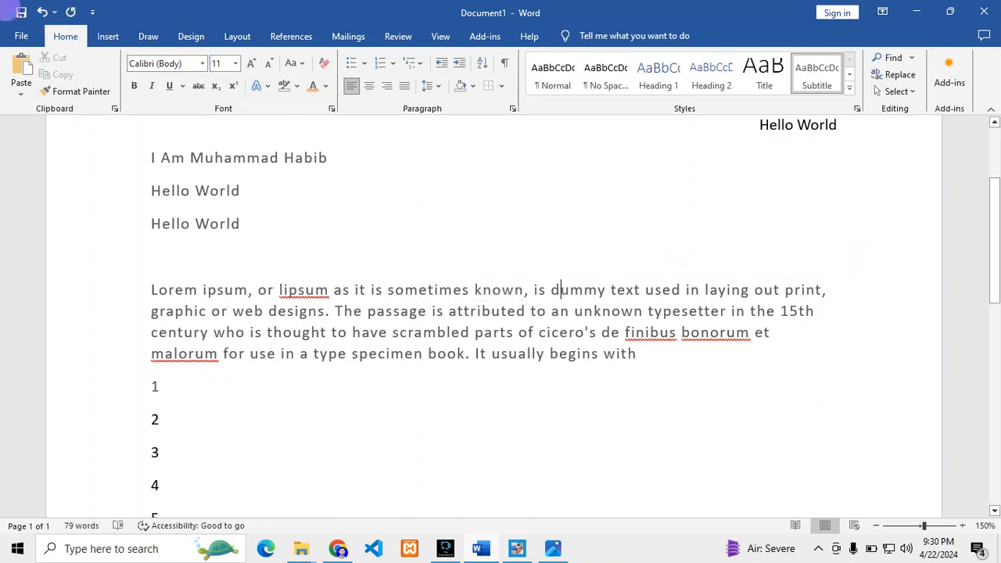
pyautogui.doubleClick(565, 290)
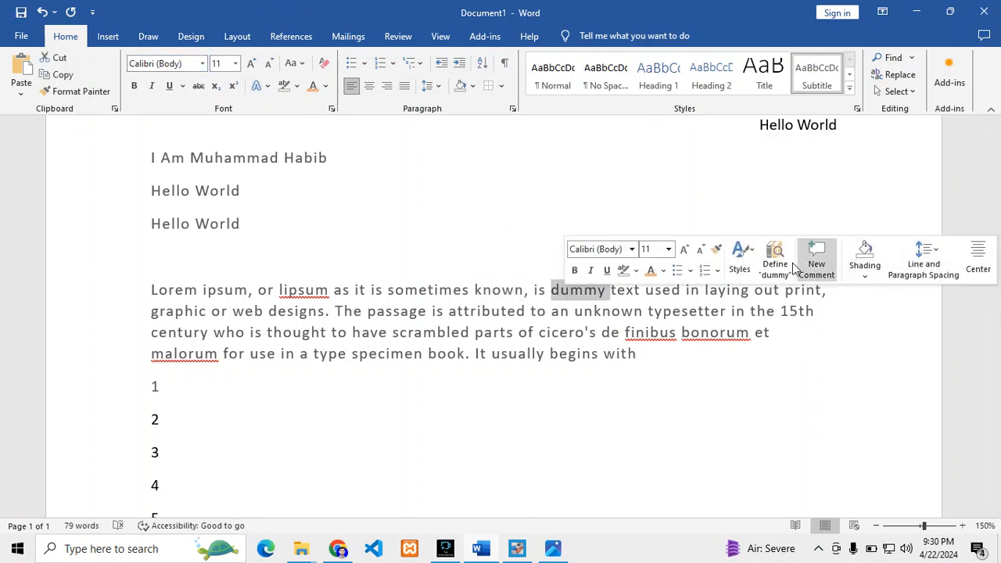
pyautogui.click(530, 245)
pyautogui.click(435, 262)
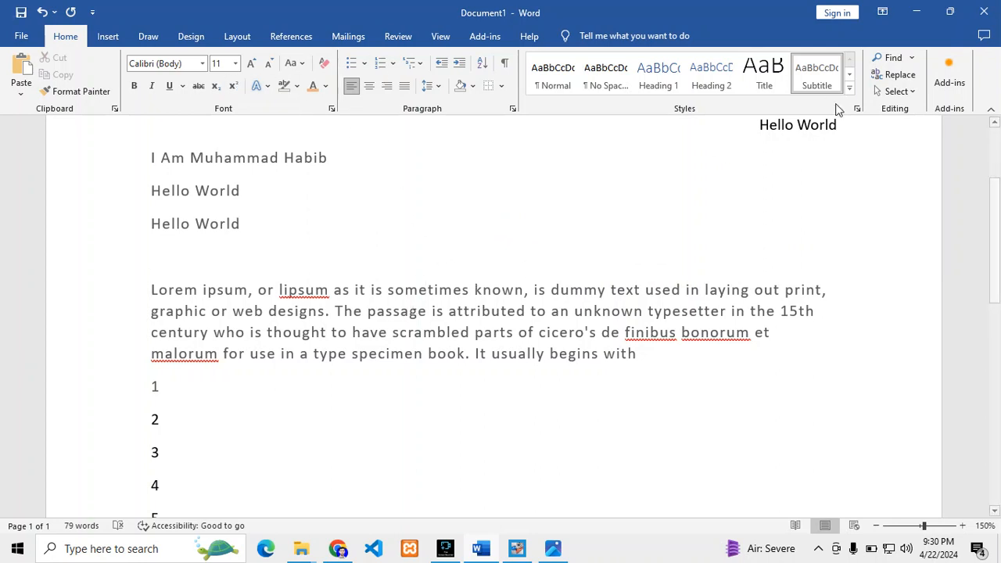
# Search the document for "book" and view where it occurs in the text
pyautogui.click(888, 58)
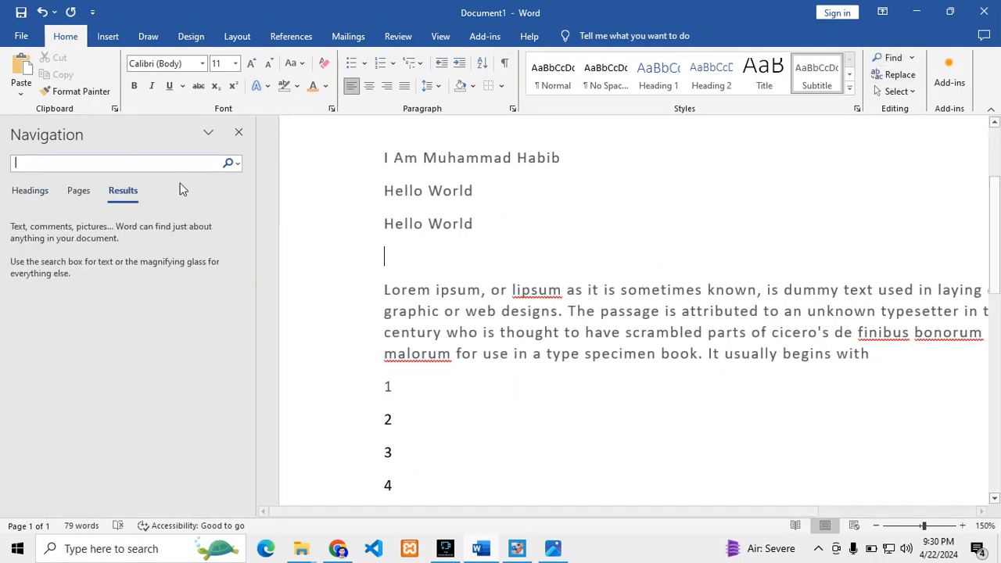
pyautogui.click(138, 162)
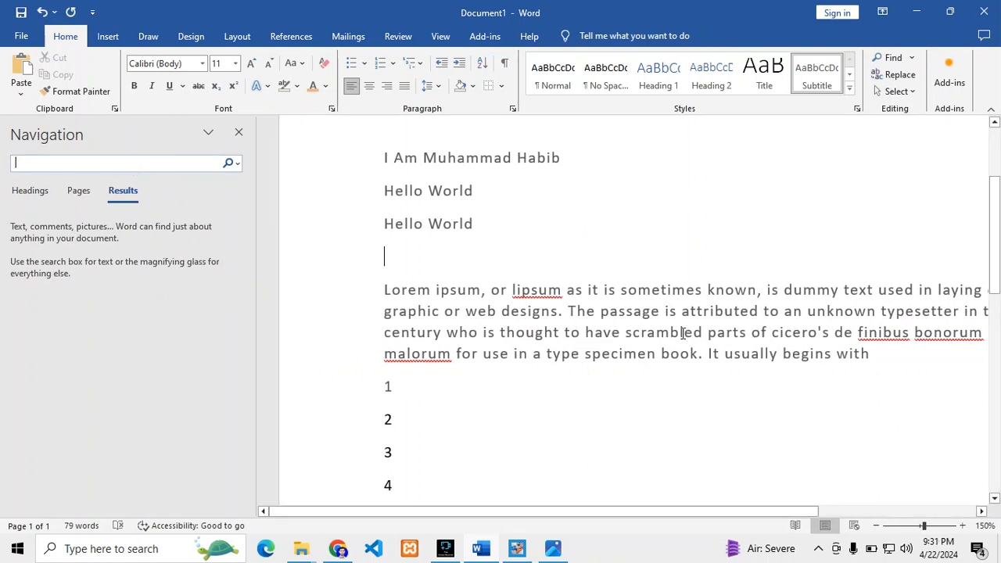
pyautogui.click(154, 165)
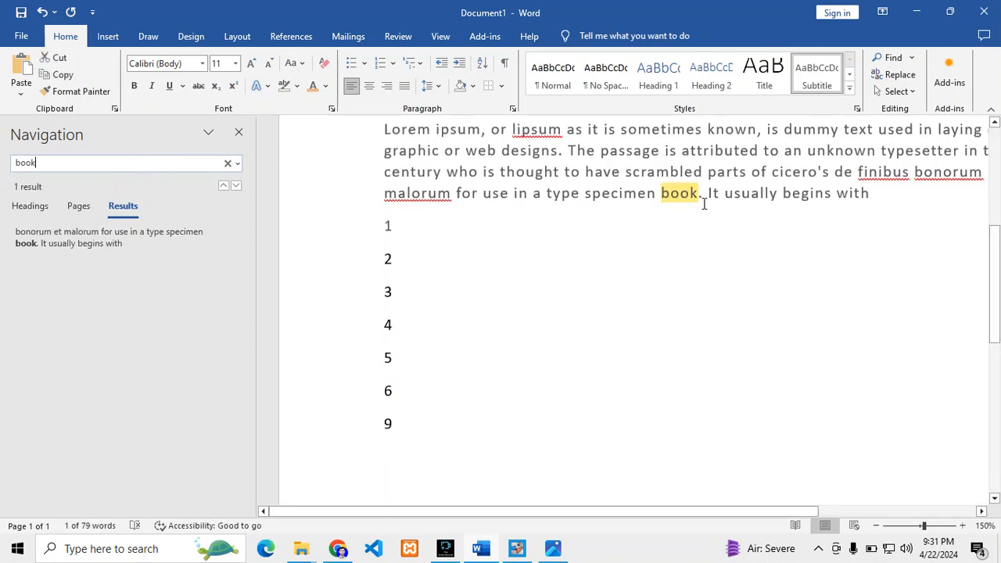
pyautogui.scroll(5, 704, 205)
pyautogui.scroll(-2, 702, 293)
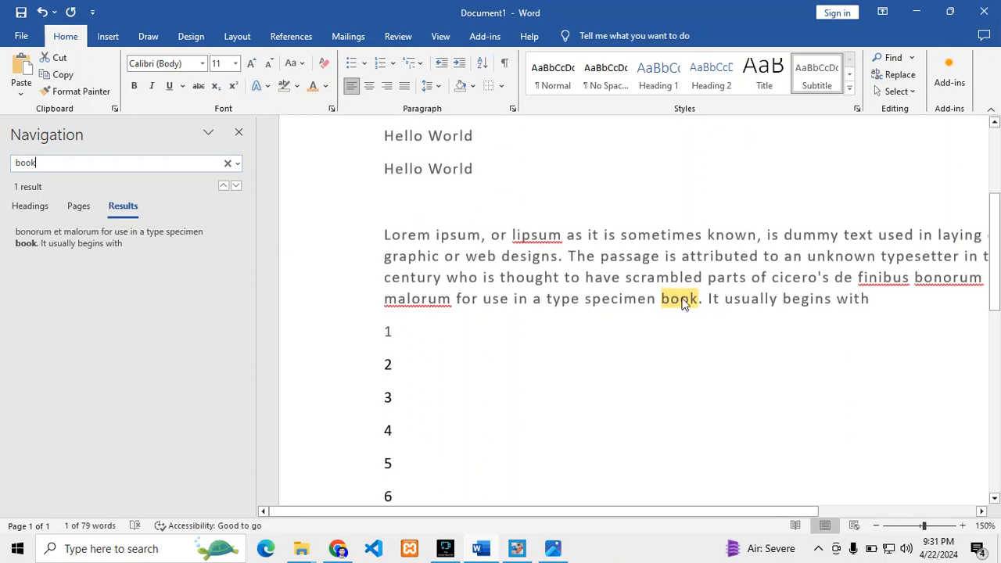
pyautogui.scroll(1, 677, 303)
pyautogui.scroll(-1, 675, 305)
# Clear the search term and enter "passage" on the blank line above the Lorem ipsum paragraph
pyautogui.click(228, 163)
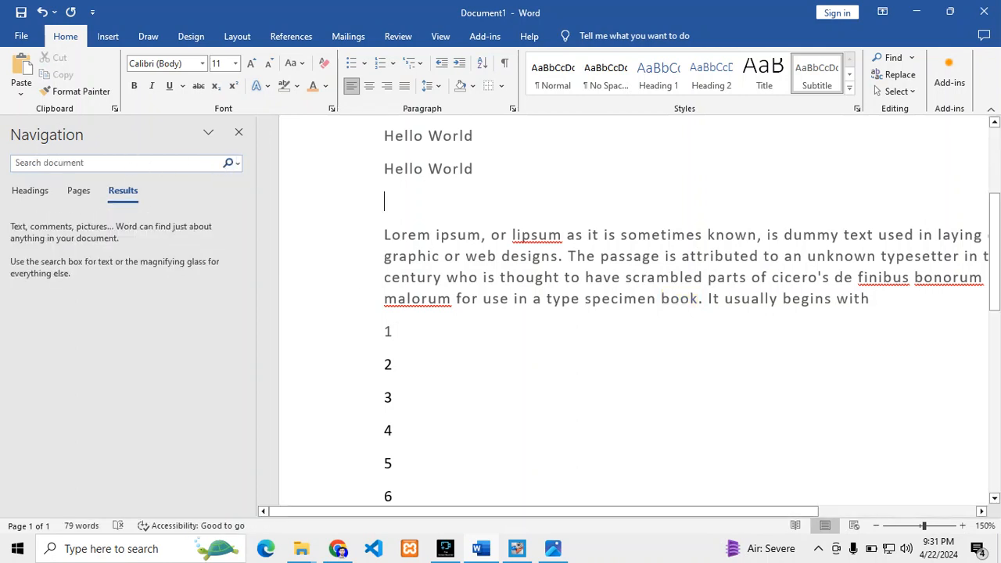
pyautogui.write('passage')
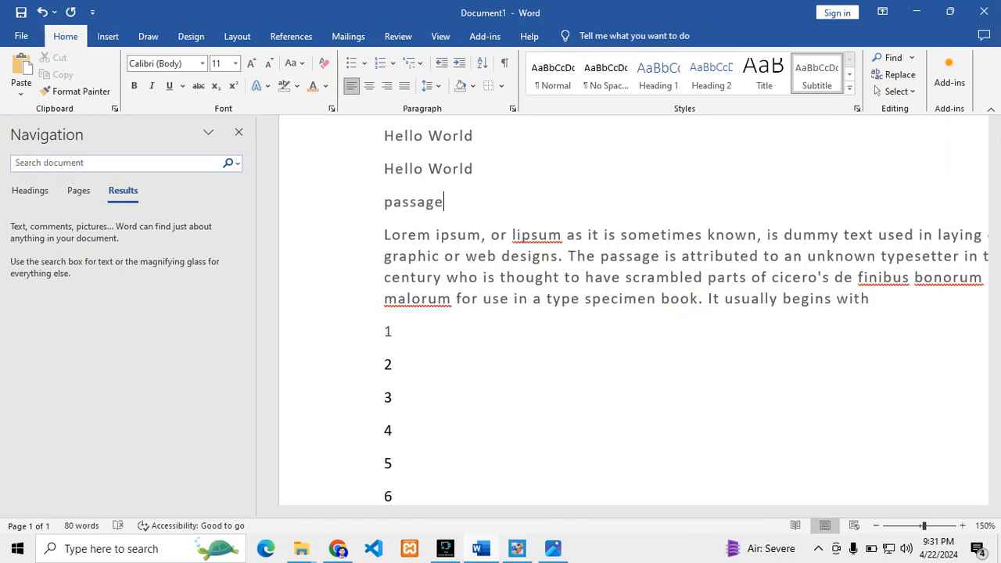
# Search the document for "passage" and view its occurrences
pyautogui.click(116, 162)
pyautogui.write('passage')
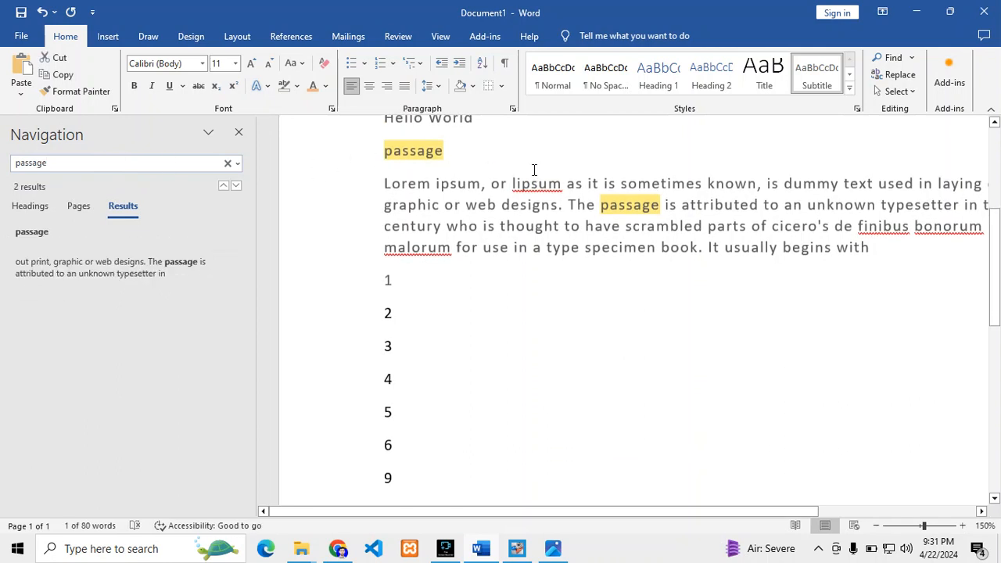
pyautogui.scroll(5, 465, 208)
pyautogui.scroll(-3, 476, 216)
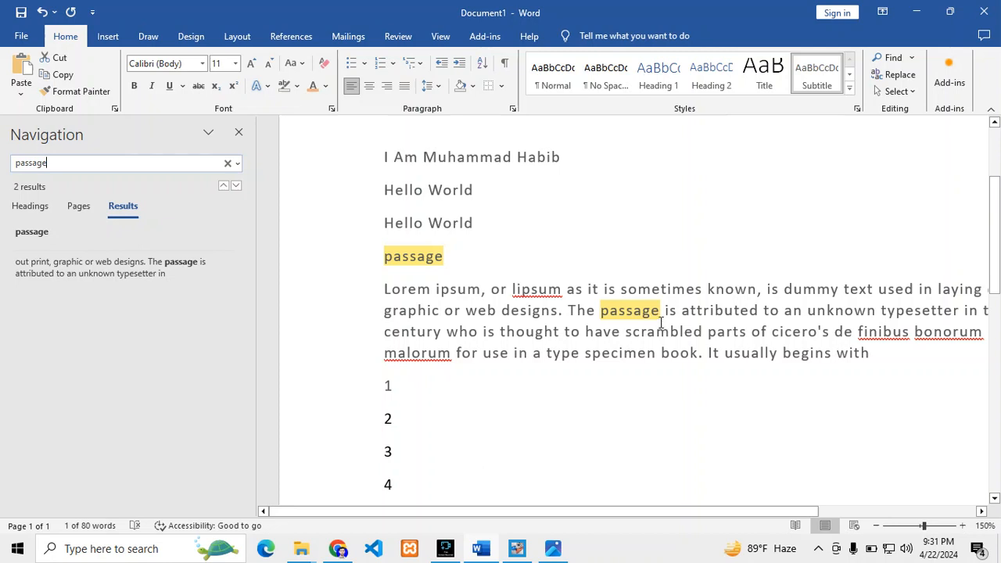
# Replace all occurrences of "passage" with "Book" throughout the document and close Find and Replace
pyautogui.click(903, 76)
pyautogui.click(395, 170)
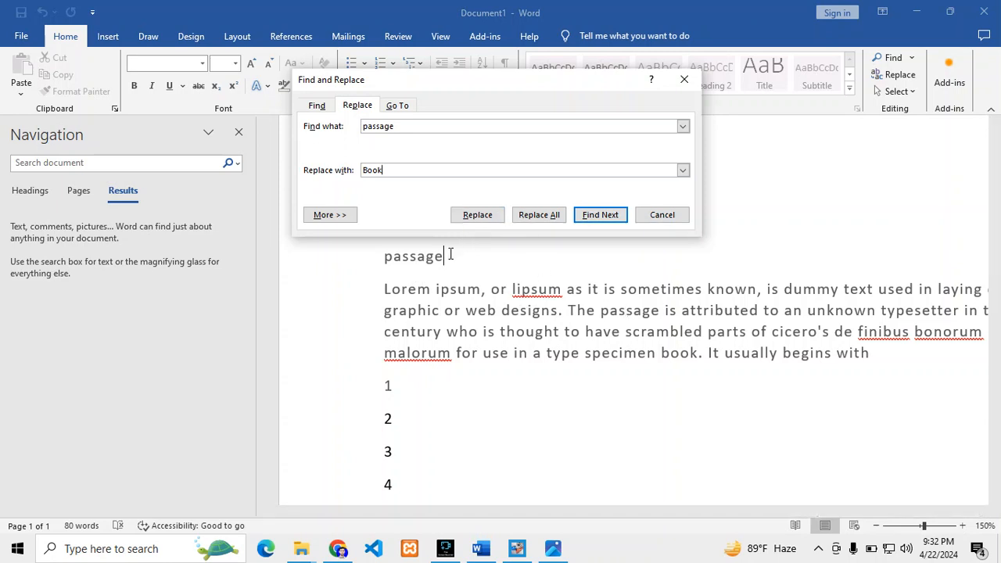
pyautogui.click(552, 219)
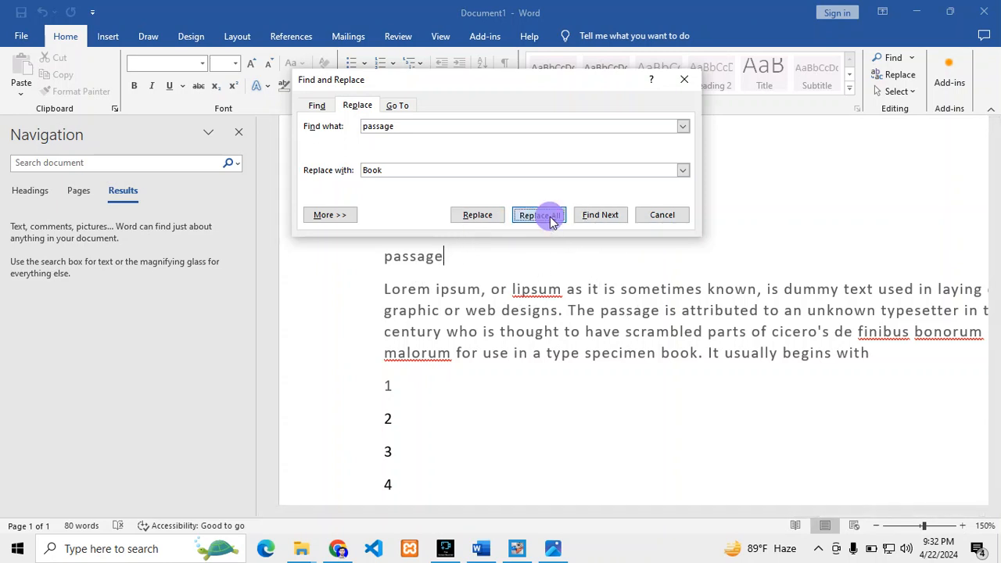
pyautogui.click(506, 313)
pyautogui.scroll(3, 441, 274)
pyautogui.doubleClick(397, 263)
pyautogui.scroll(1, 396, 254)
pyautogui.click(662, 214)
# Check the replaced word in the paragraph, search the document again for "passage", and clear the search
pyautogui.doubleClick(614, 352)
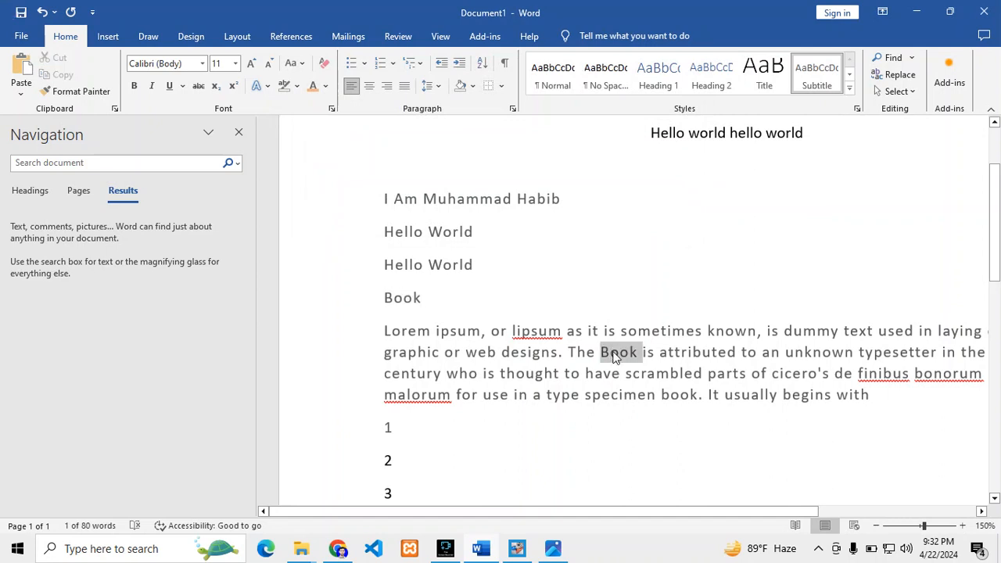
pyautogui.click(426, 300)
pyautogui.click(156, 165)
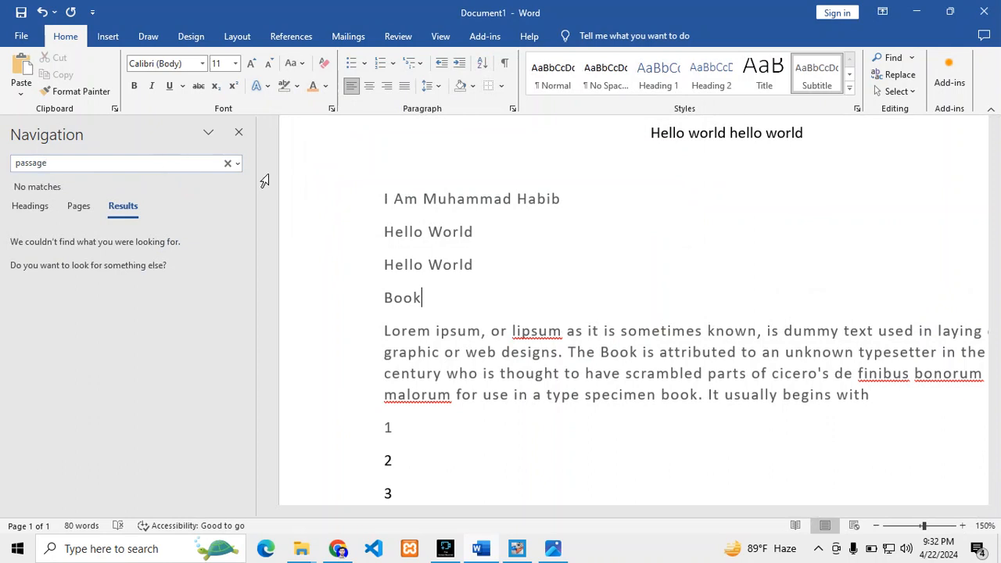
pyautogui.click(227, 164)
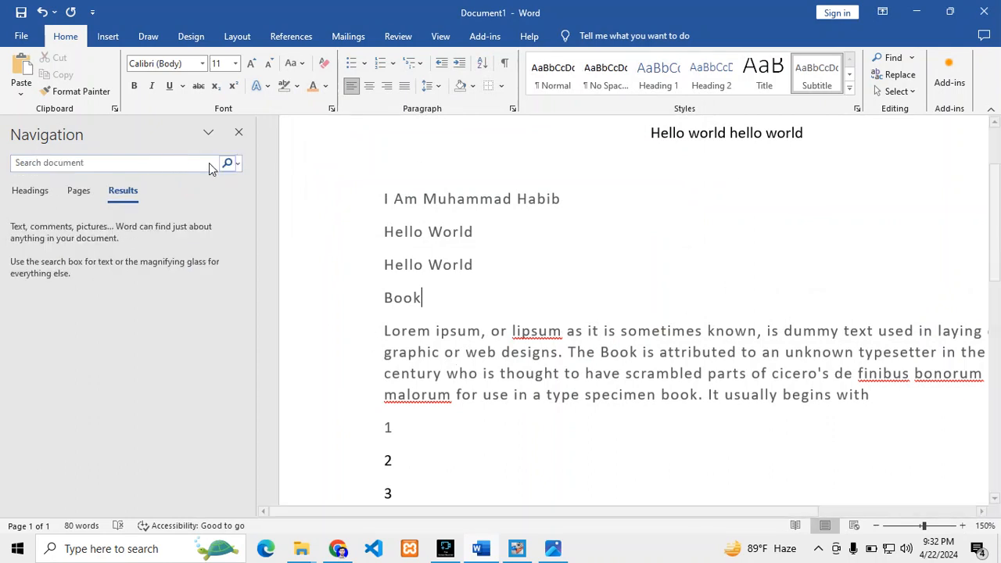
pyautogui.write('book')
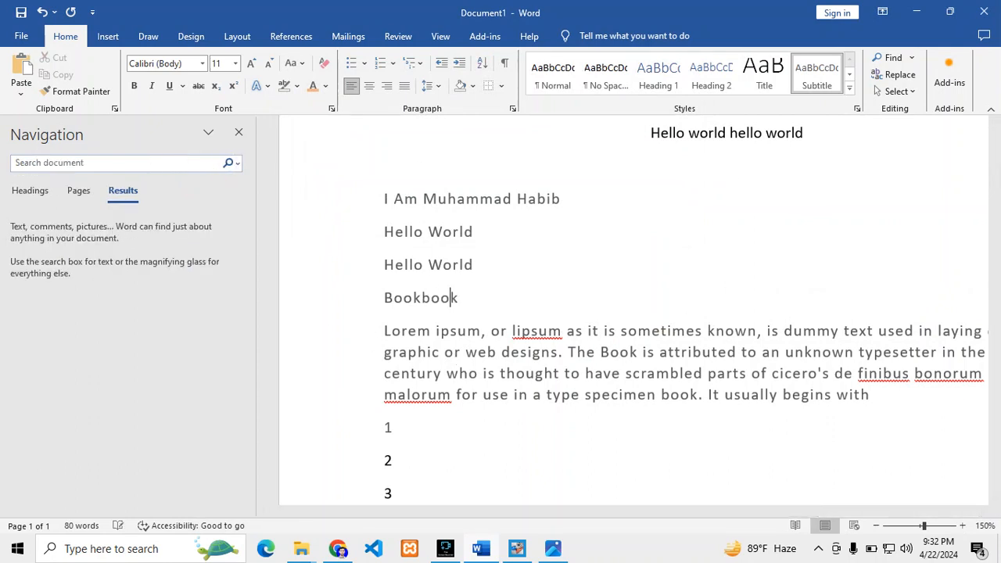
pyautogui.press('BackSpace')
pyautogui.press('BackSpace')
pyautogui.press('BackSpace')
pyautogui.press('BackSpace')
# Search the document for "book" to check the replaced words
pyautogui.click(140, 164)
pyautogui.write('book')
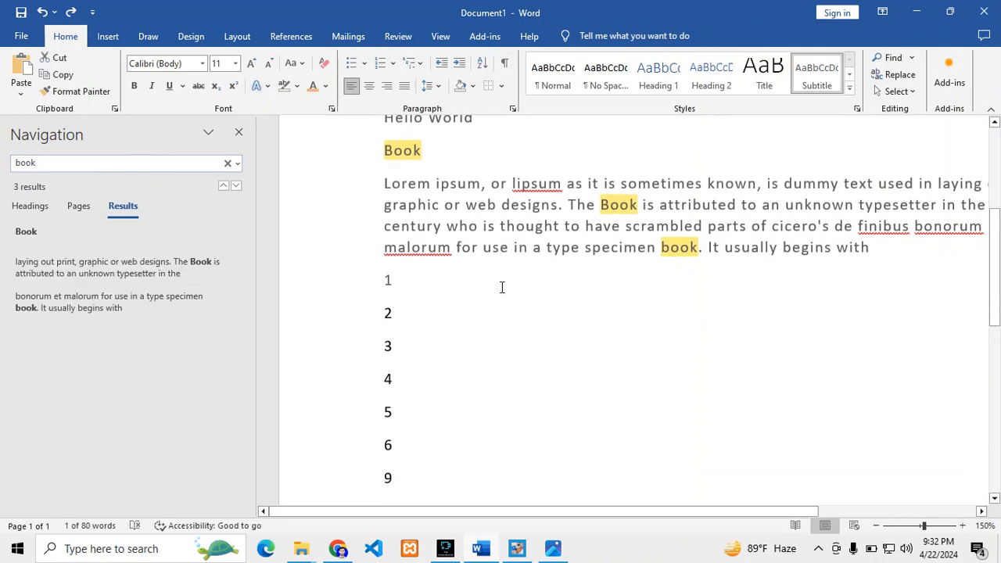
# Close the search results for "book", reopen the document search once, and close it again
pyautogui.scroll(3, 496, 230)
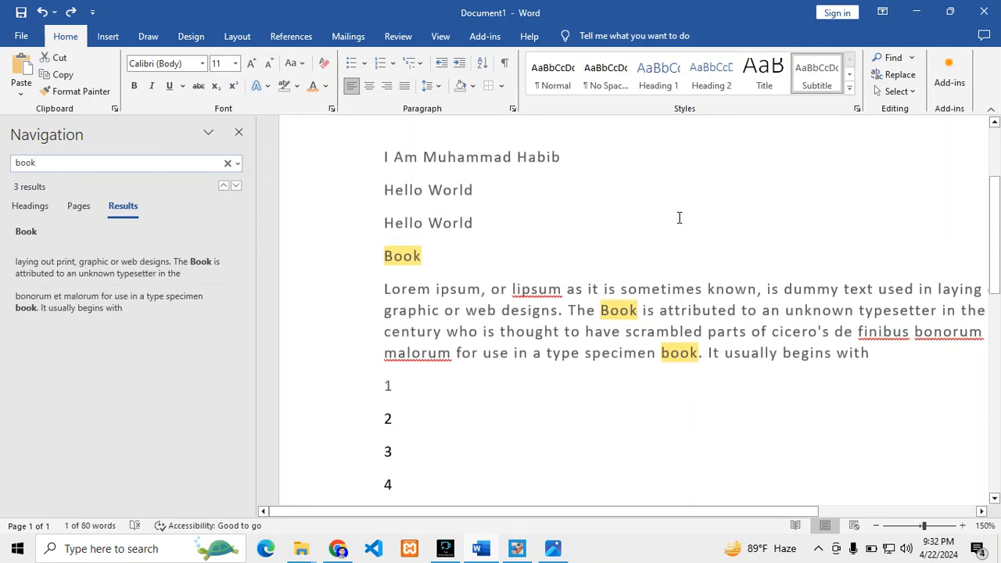
pyautogui.click(429, 288)
pyautogui.click(238, 132)
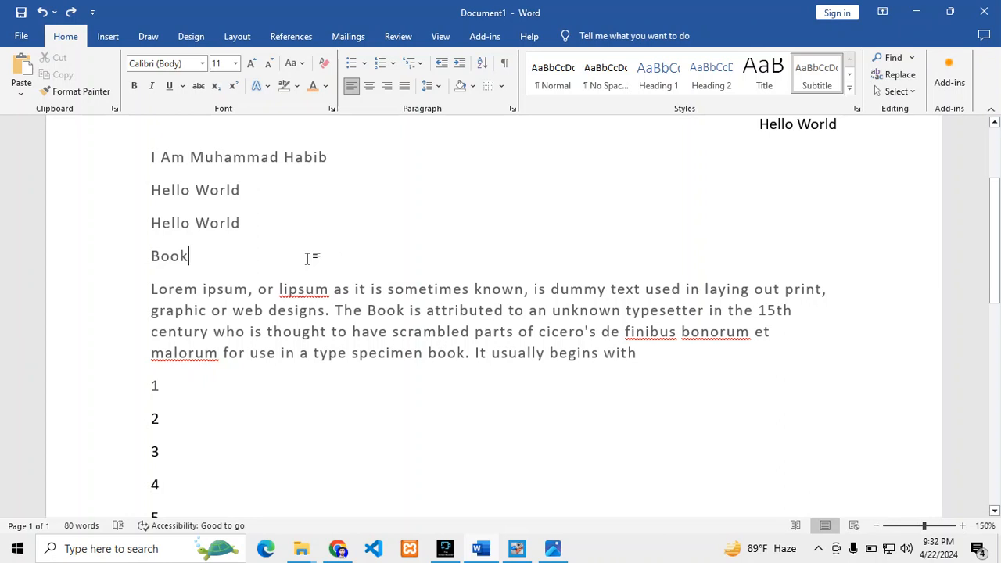
pyautogui.hotkey('ctrl', 'f')
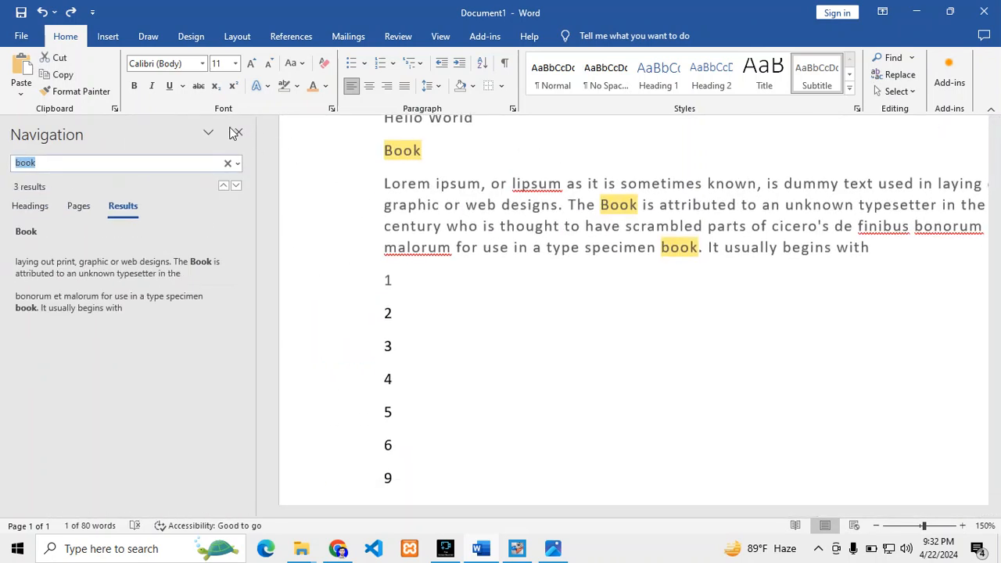
pyautogui.click(237, 133)
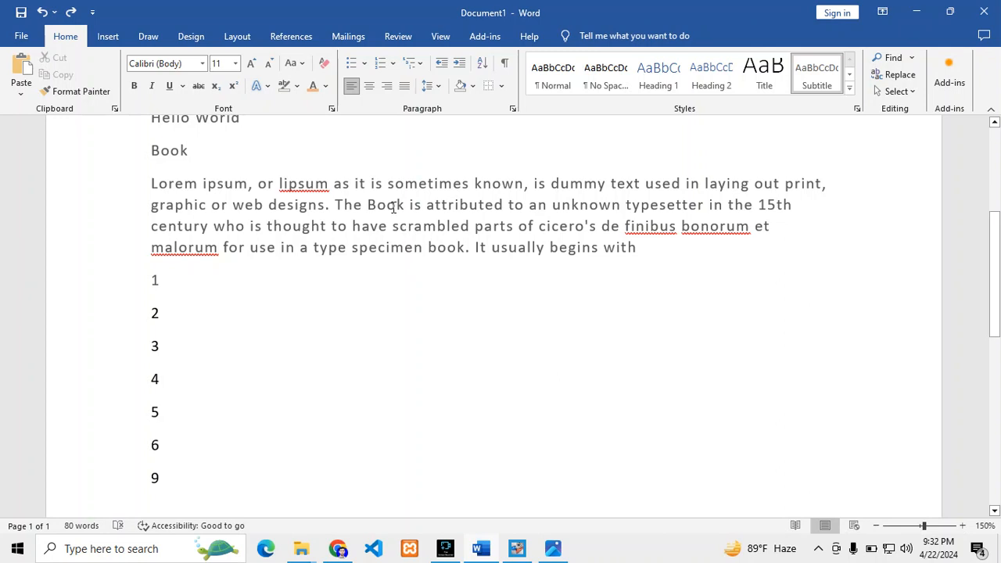
pyautogui.doubleClick(576, 204)
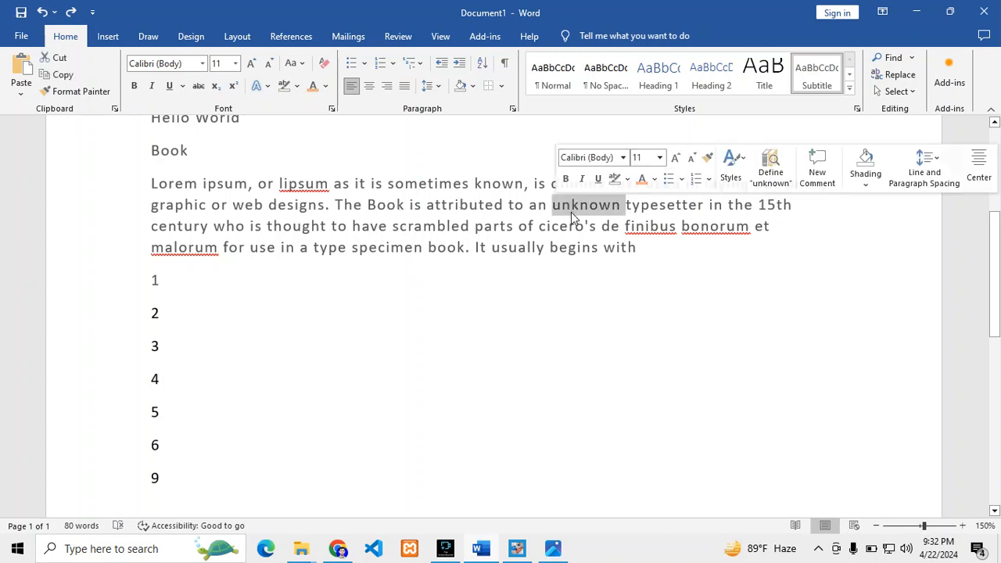
pyautogui.hotkey('ctrl', 'h')
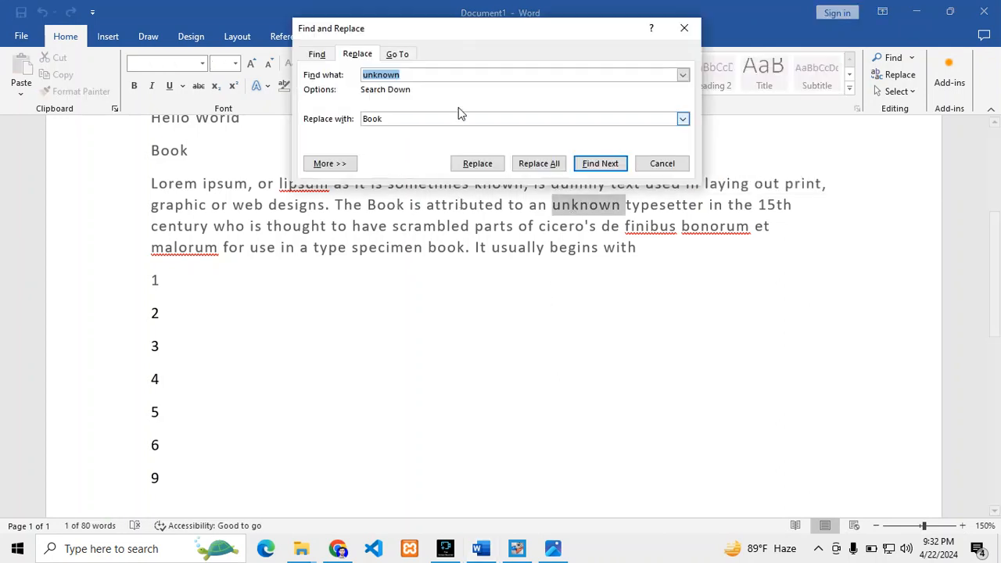
pyautogui.click(691, 28)
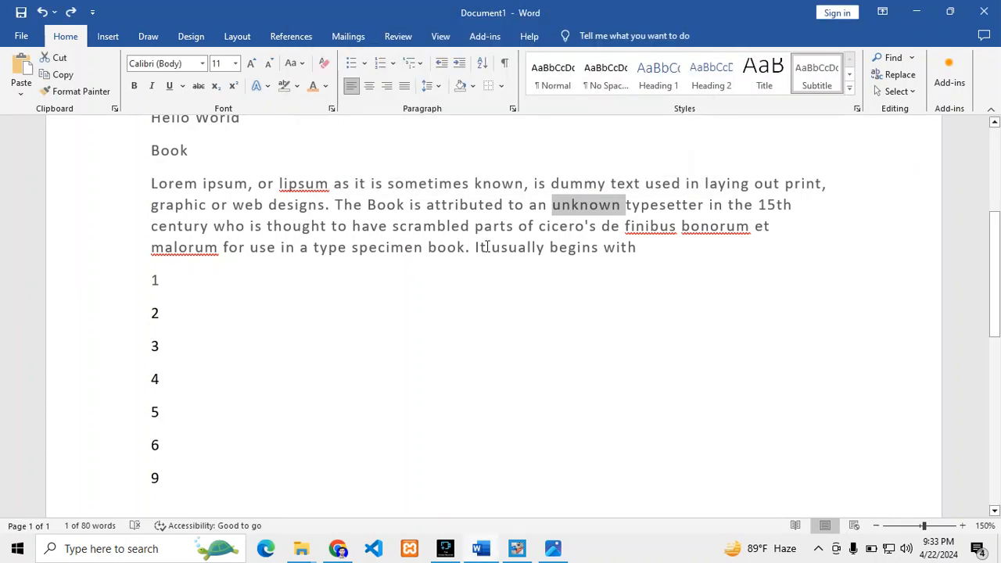
pyautogui.scroll(3, 412, 255)
pyautogui.click(321, 255)
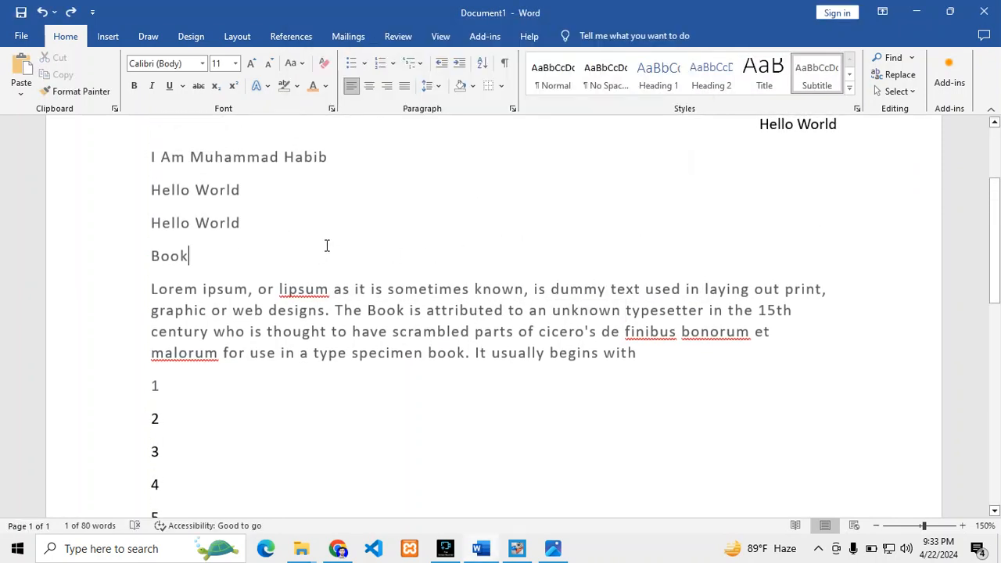
pyautogui.hotkey('ctrl', 'h')
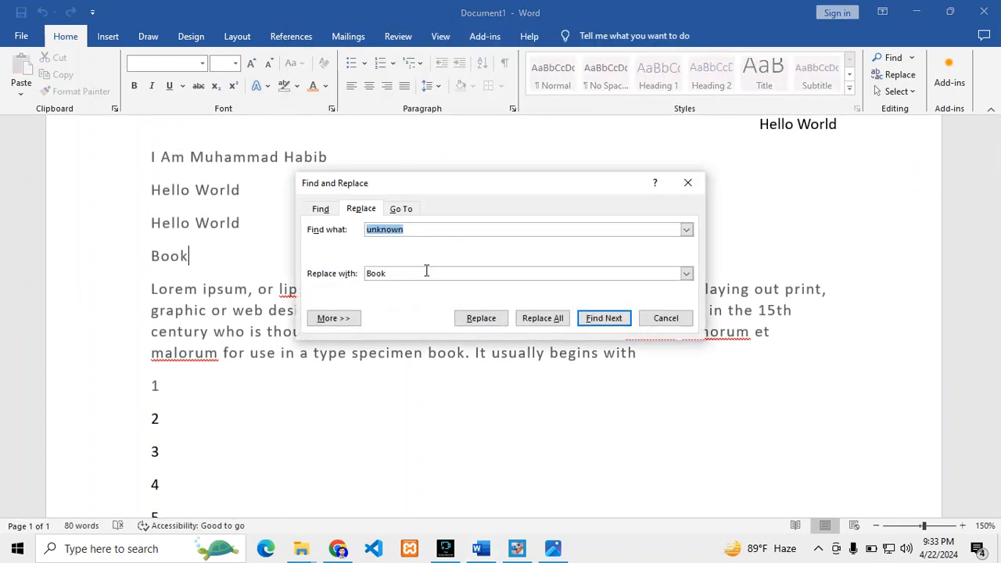
pyautogui.click(688, 182)
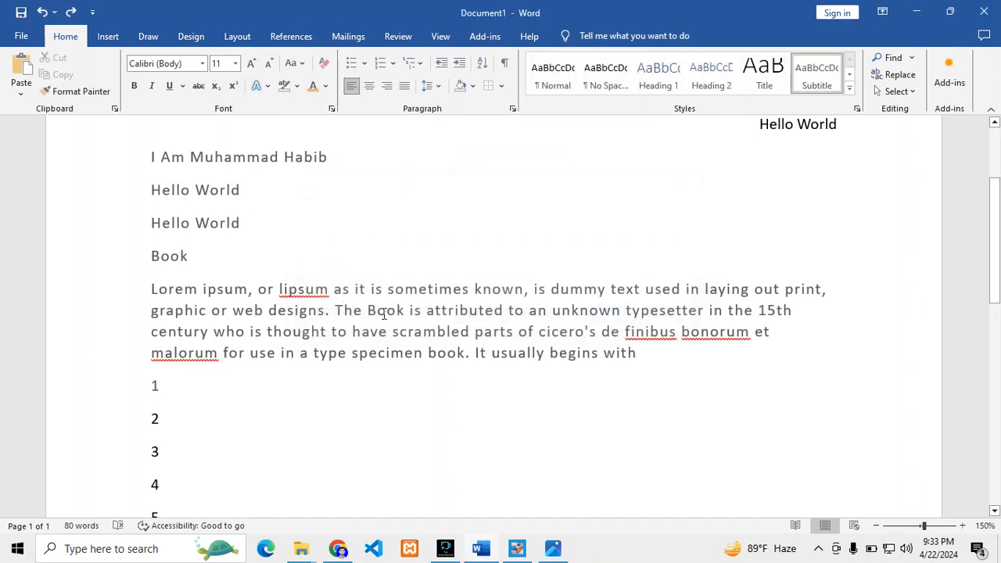
# Replace all occurrences of "have" with "to" throughout the document, close Find and Replace, and review the paragraph
pyautogui.doubleClick(367, 331)
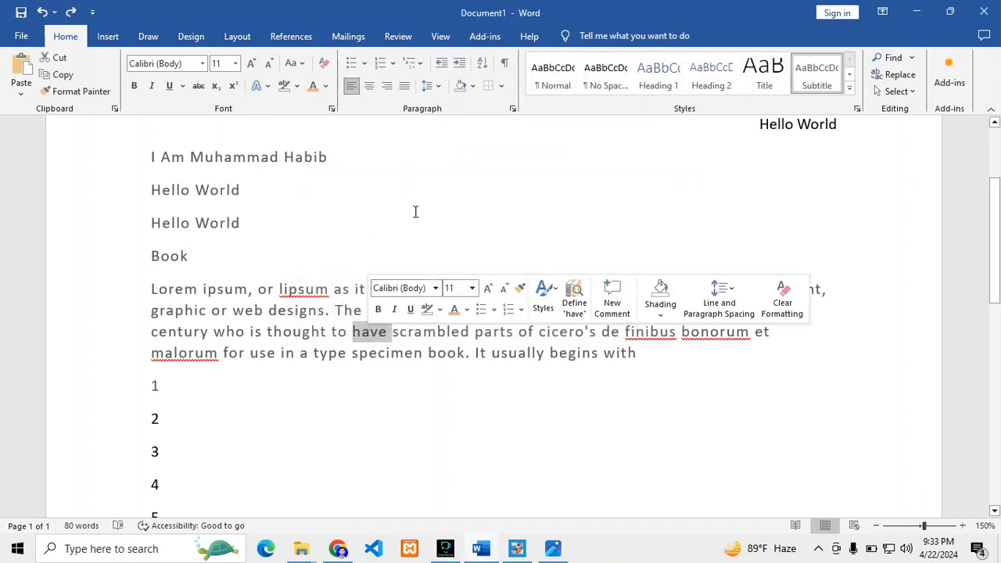
pyautogui.hotkey('ctrl', 'h')
pyautogui.click(392, 243)
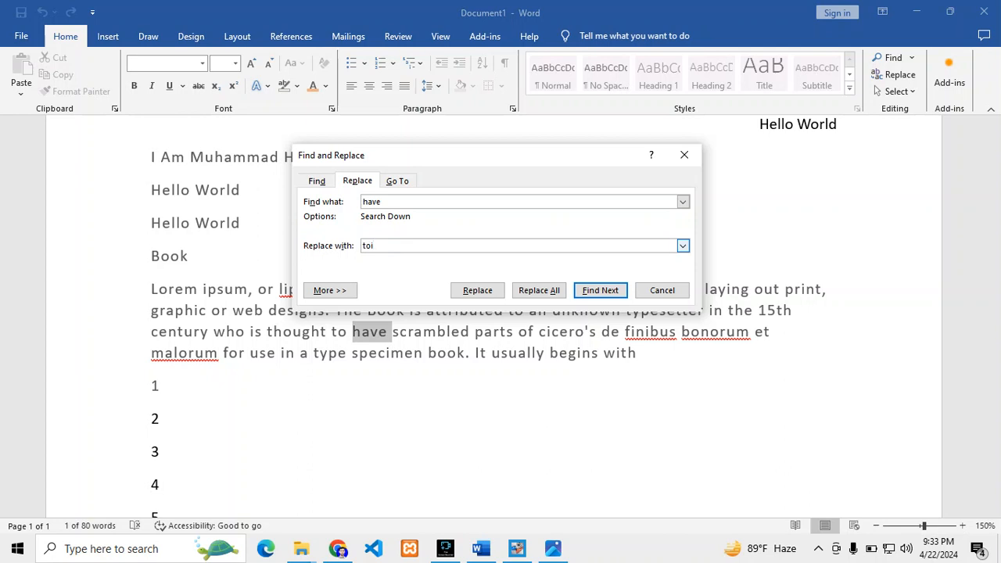
pyautogui.write('toi')
pyautogui.press('BackSpace')
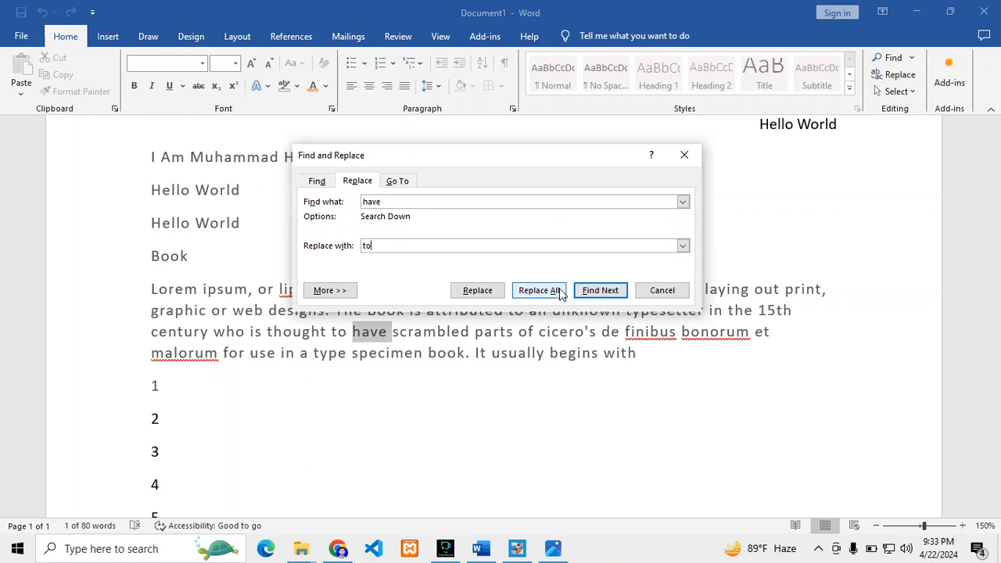
pyautogui.click(526, 296)
pyautogui.click(479, 315)
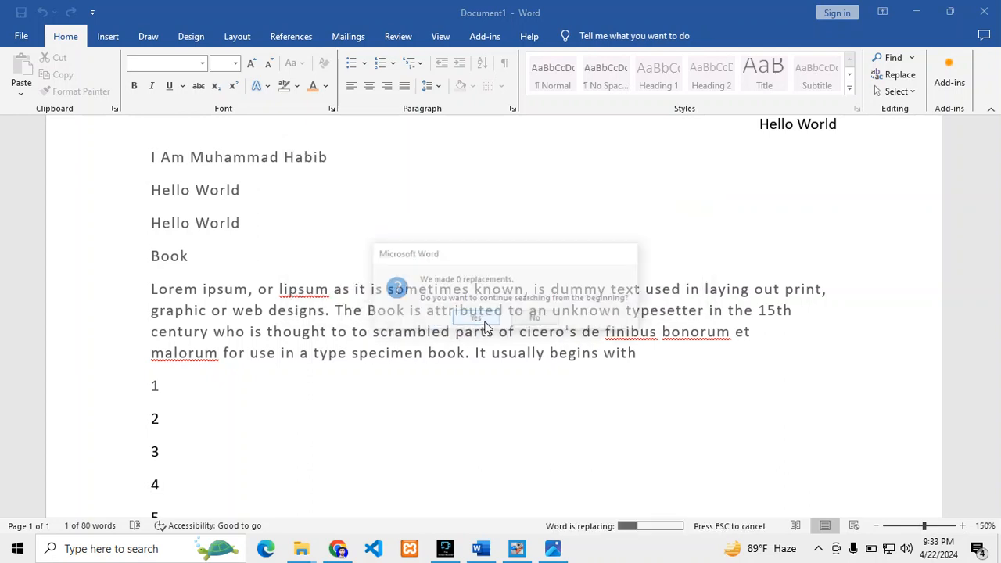
pyautogui.click(510, 317)
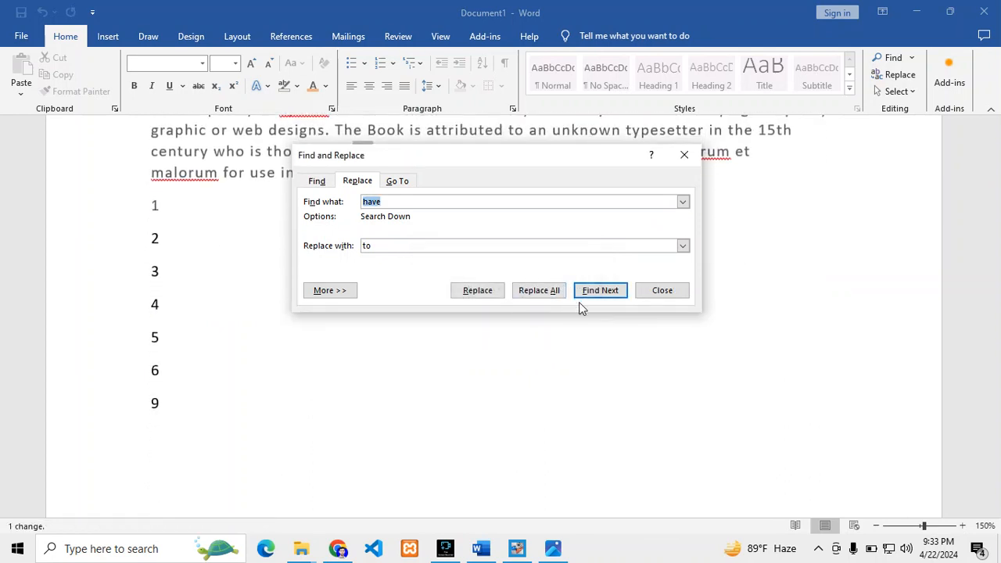
pyautogui.click(643, 291)
pyautogui.scroll(4, 470, 293)
pyautogui.click(427, 266)
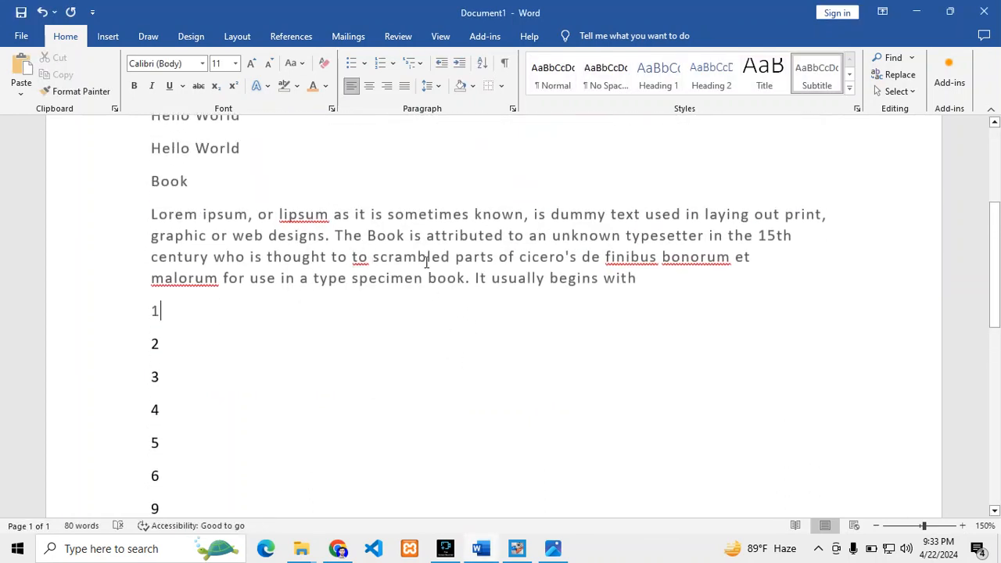
pyautogui.scroll(1, 783, 225)
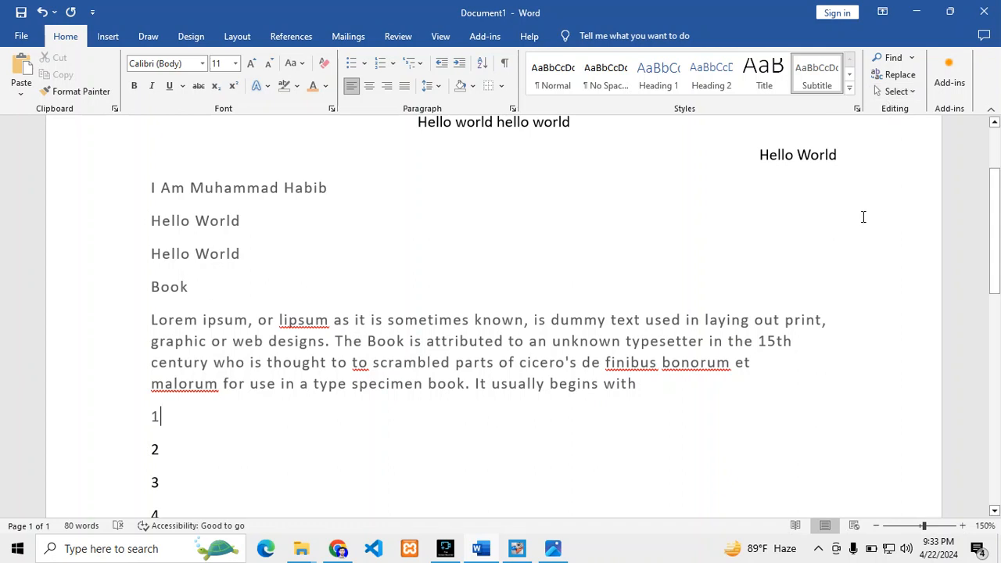